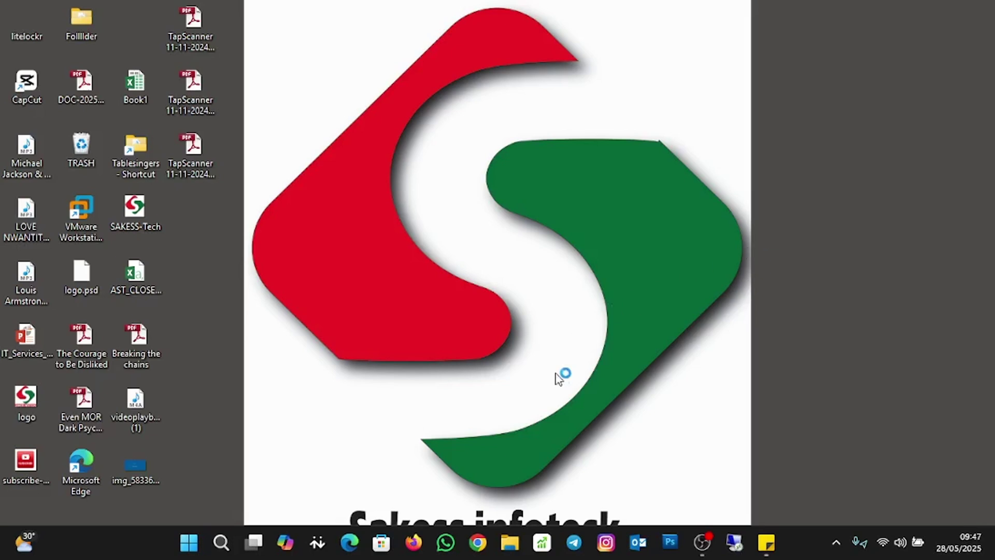
click(486, 543)
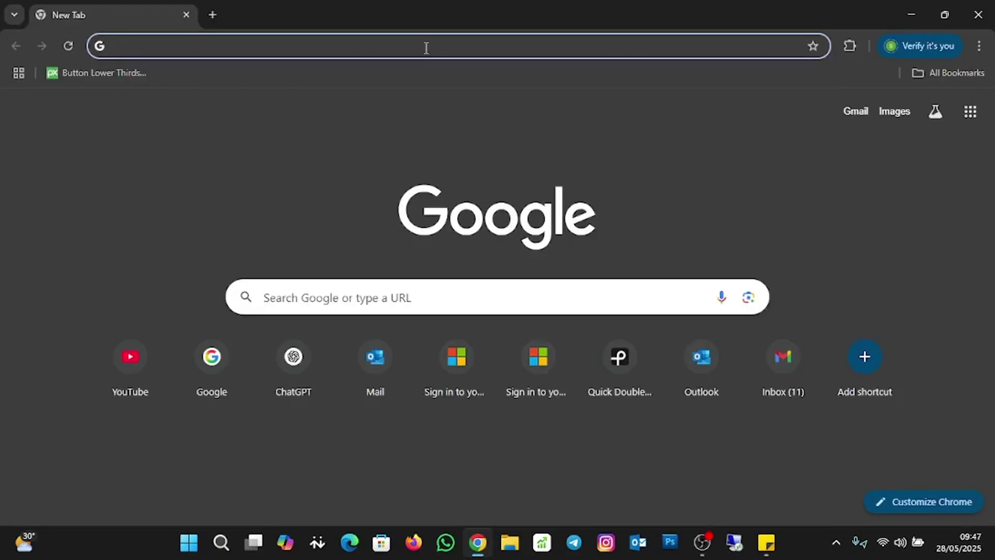
click(426, 47)
text(https)
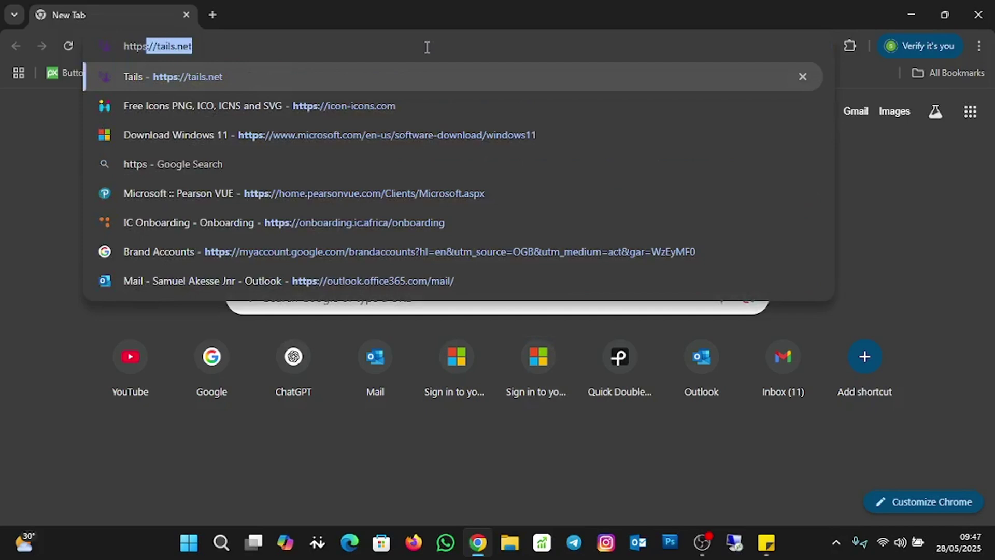
text(://nin)
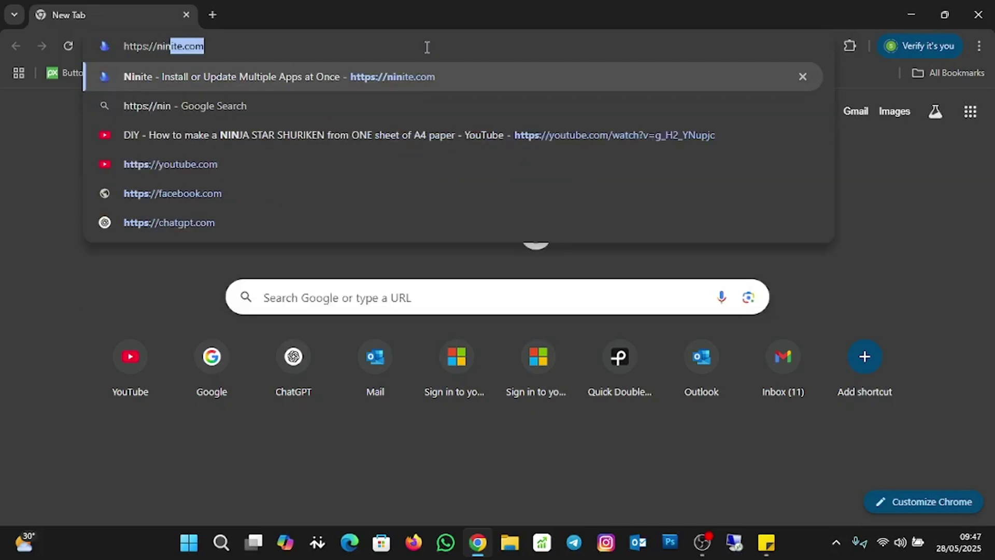
text(ite.co)
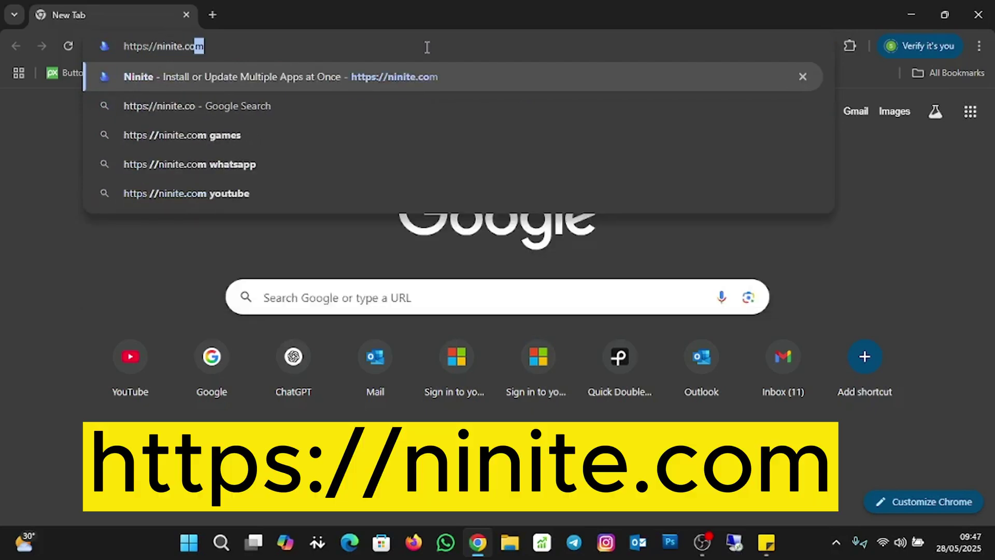
text(m)
key(Return)
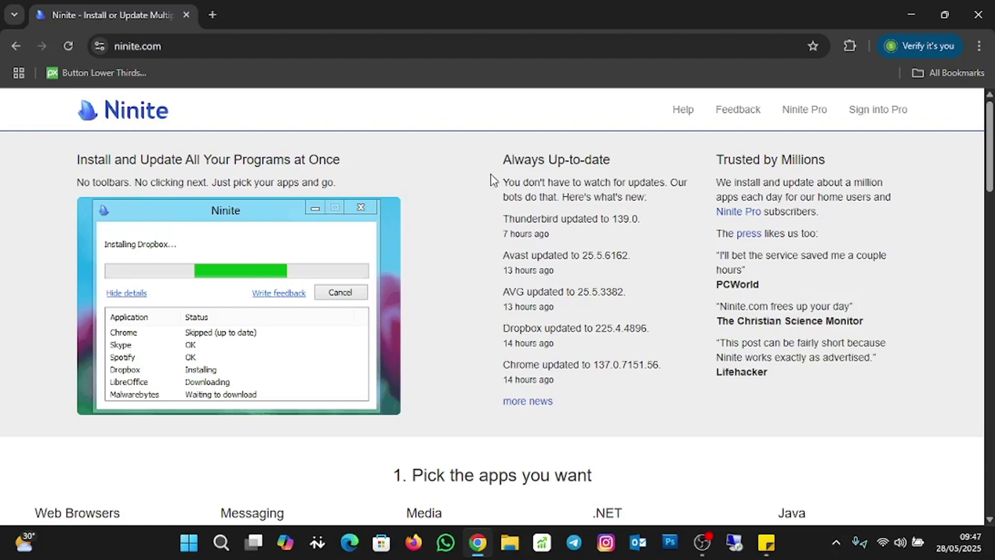
Step: Look through the full catalogue of apps offered on the Ninite page, down to the installer download section
scroll(469, 164, down, 5)
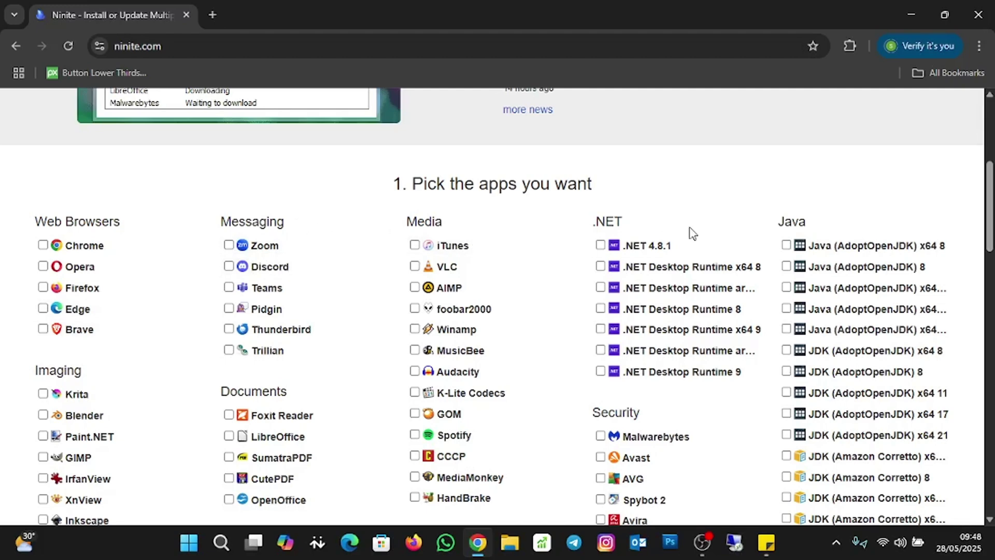
scroll(821, 248, down, 3)
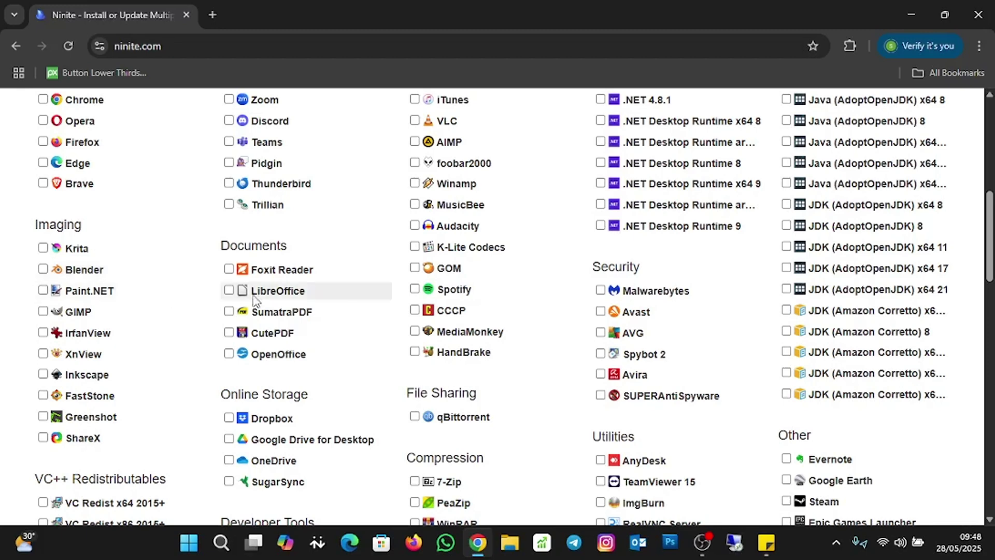
scroll(328, 306, down, 3)
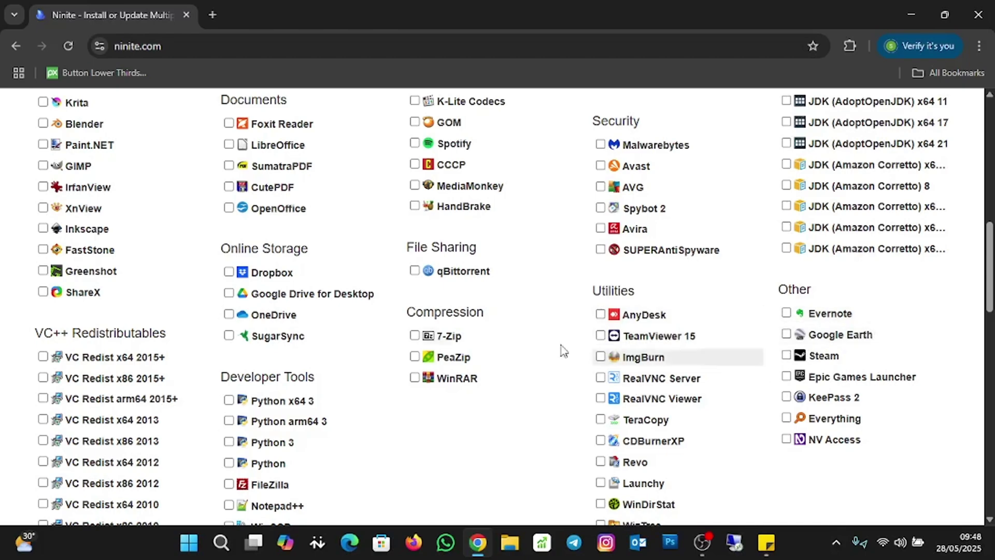
scroll(204, 312, down, 5)
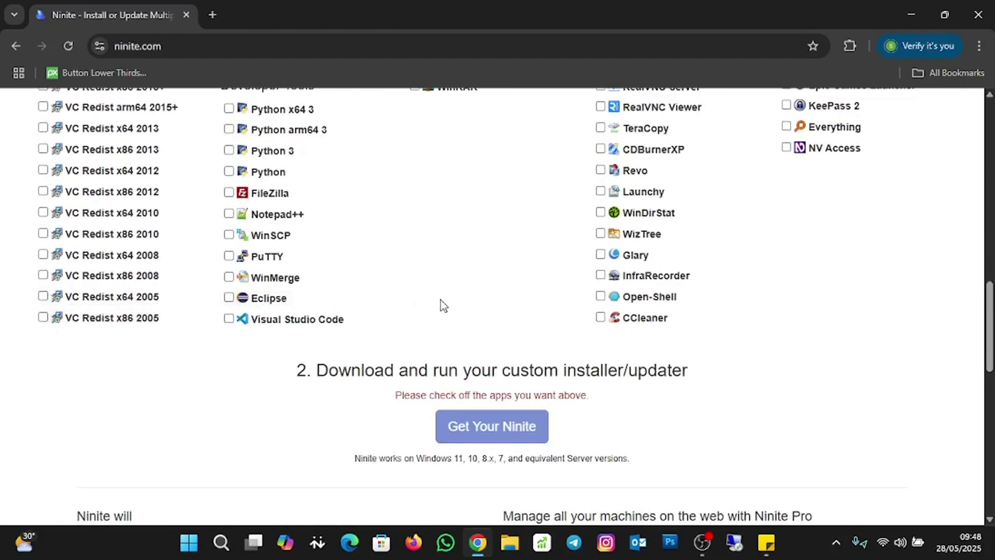
scroll(441, 305, up, 14)
scroll(444, 307, up, 1)
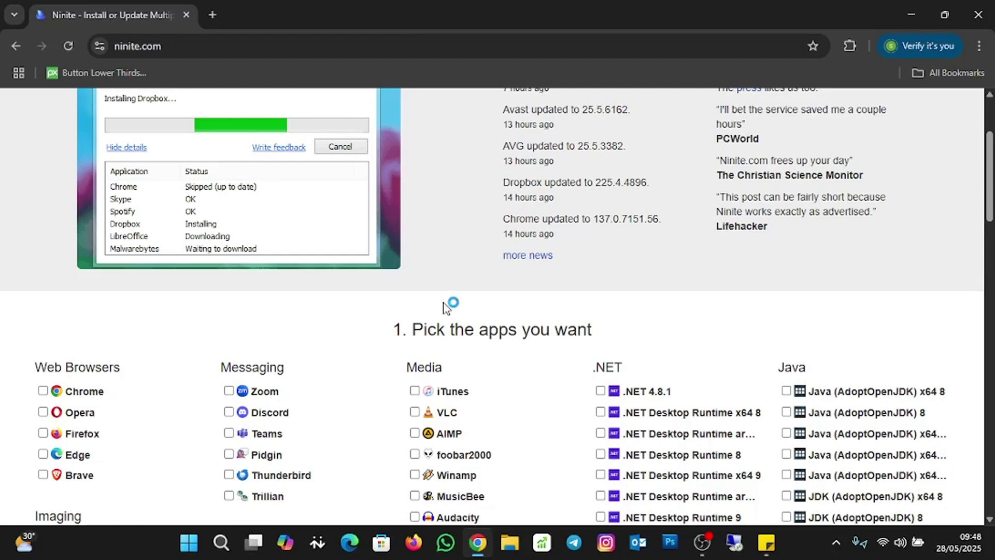
Step: Select Zoom, iTunes, VLC, 7-Zip and TeamViewer 15 as the apps to include in the installer
scroll(441, 308, down, 1)
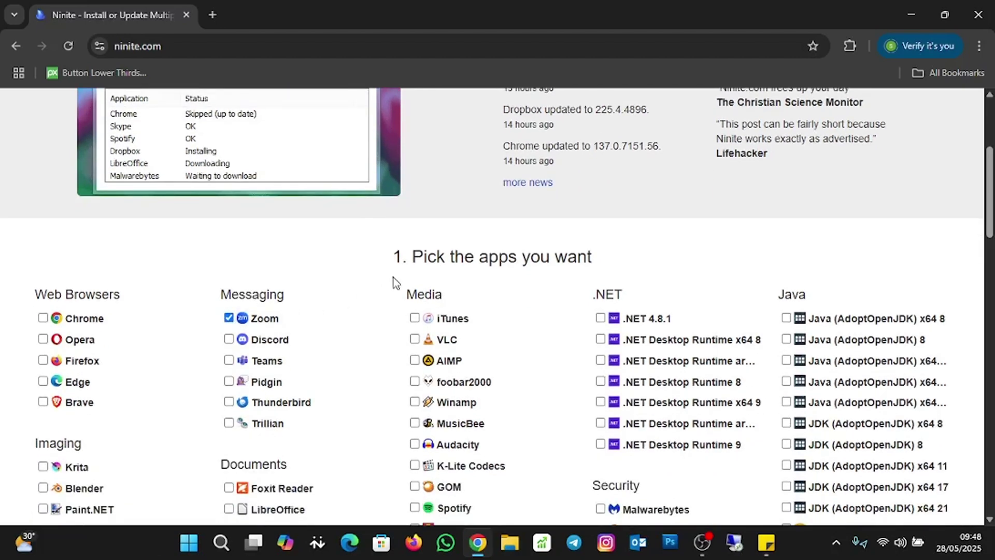
click(415, 318)
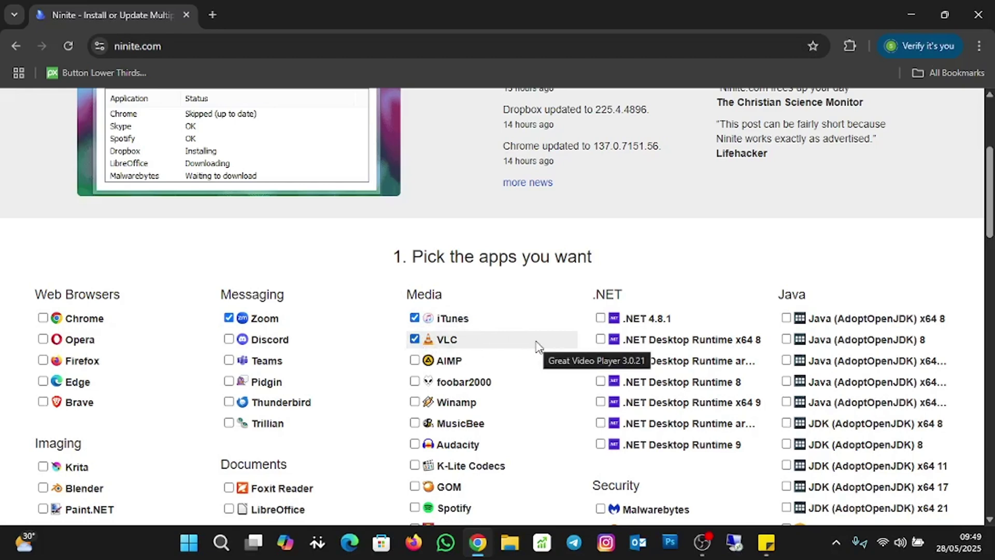
scroll(536, 345, down, 3)
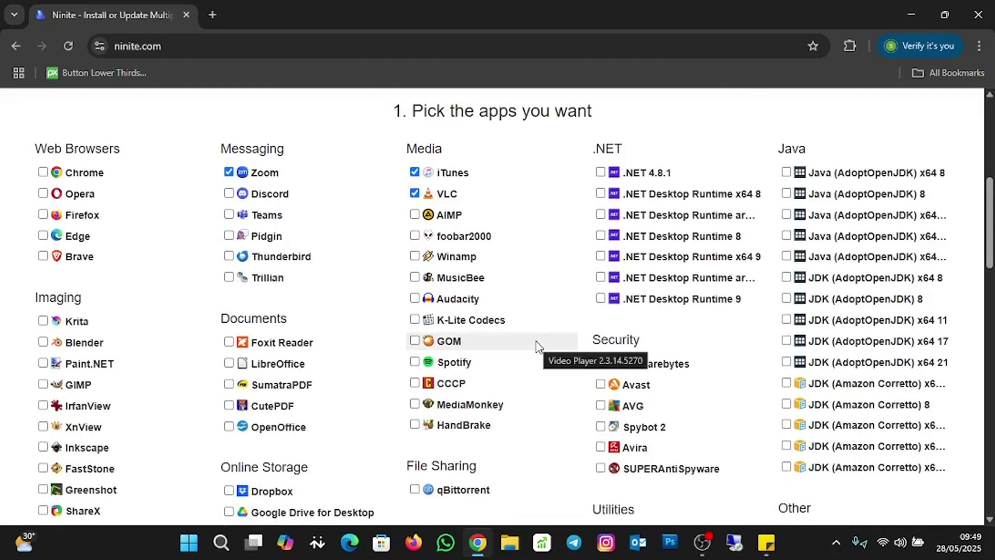
scroll(539, 346, down, 2)
scroll(539, 346, down, 1)
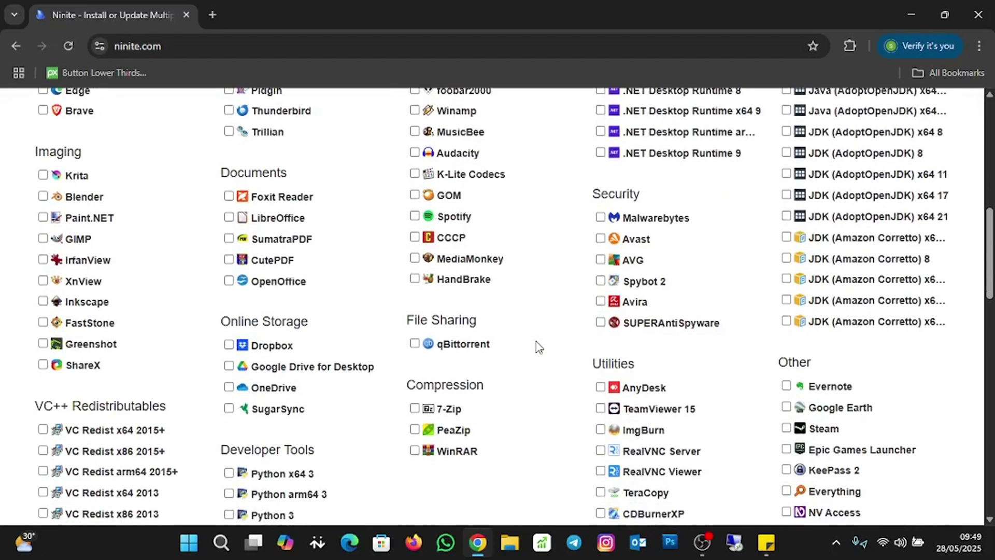
click(414, 409)
click(601, 409)
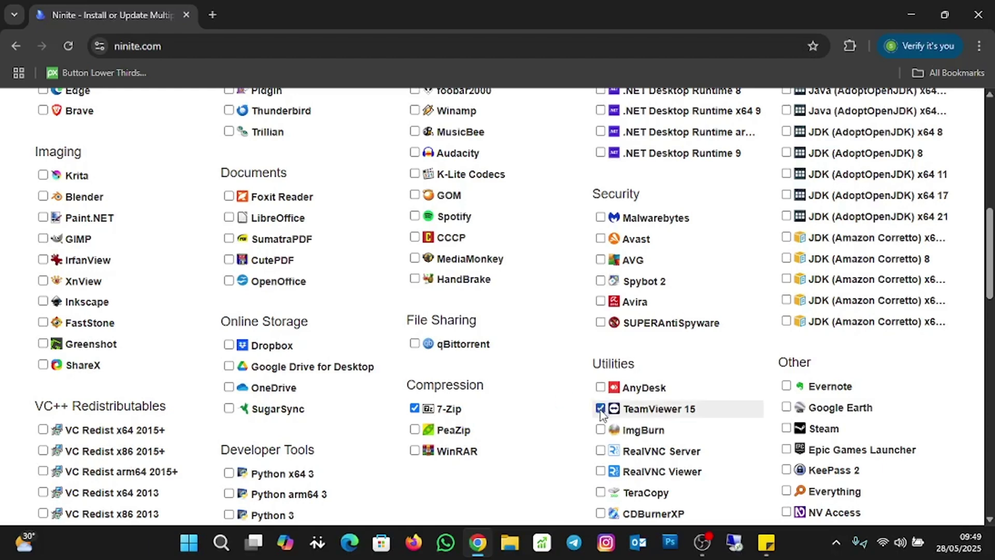
Step: Review the selected apps and download the custom Ninite installer
scroll(539, 397, down, 6)
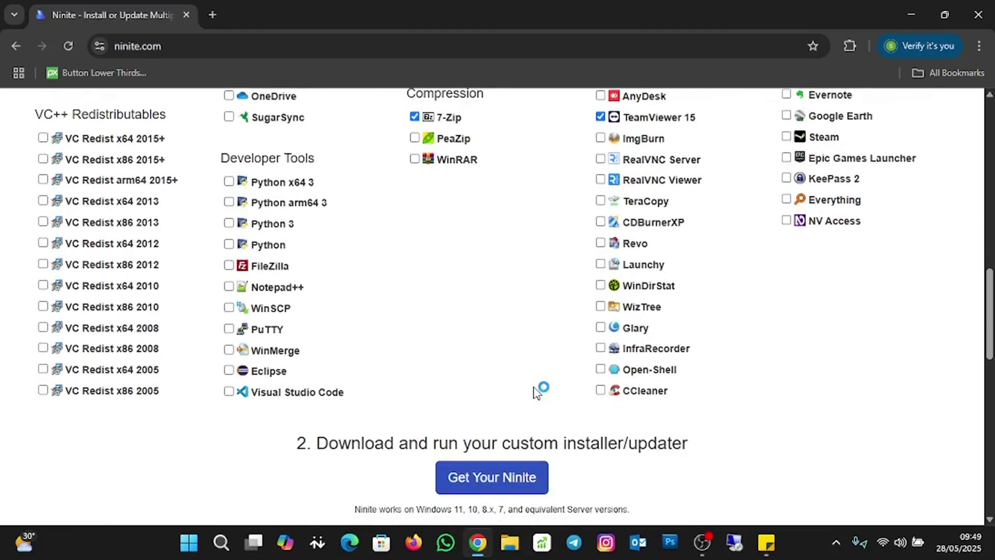
scroll(537, 393, up, 2)
scroll(537, 392, up, 6)
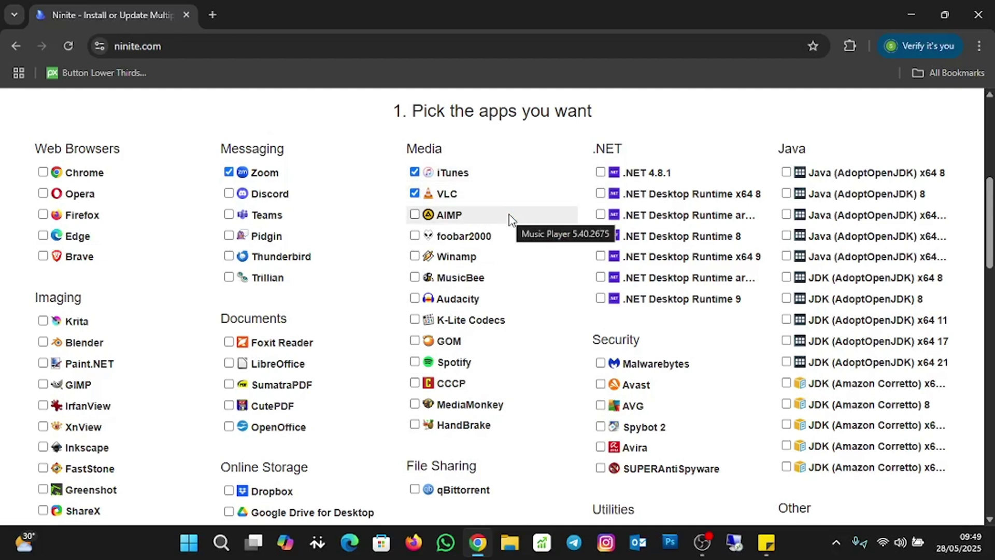
scroll(508, 218, down, 10)
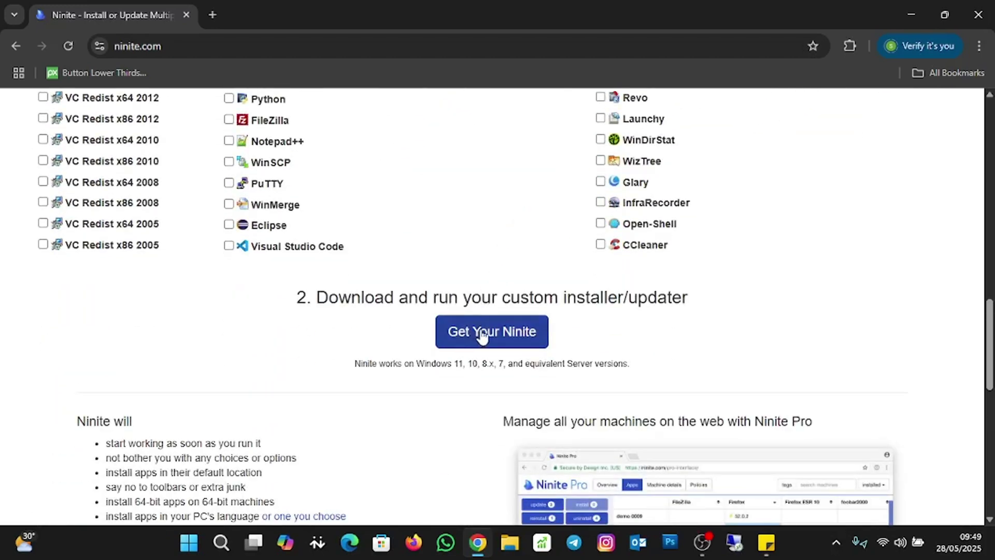
click(483, 336)
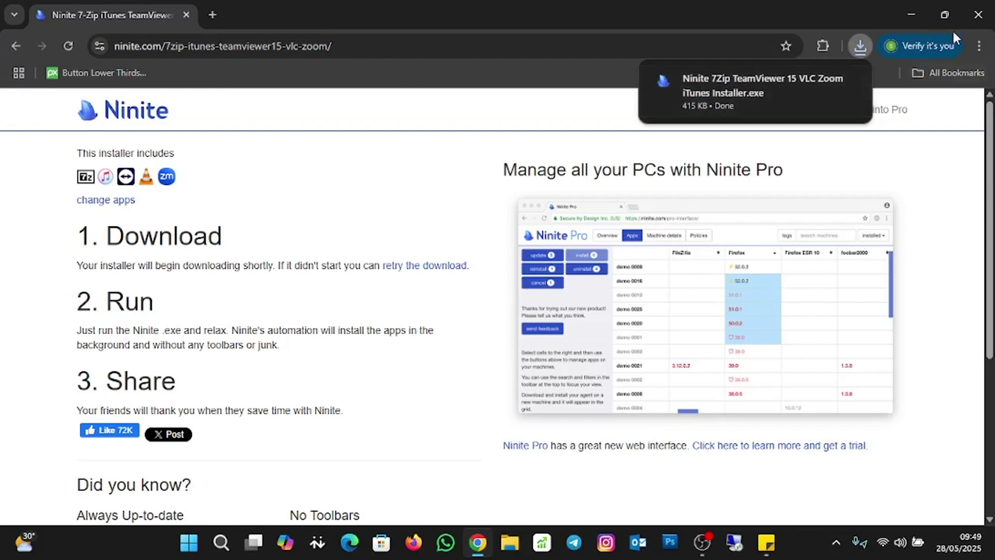
Step: Close Chrome, run the Ninite installer from the Downloads folder, and close the installer and File Explorer once installation completes
click(981, 19)
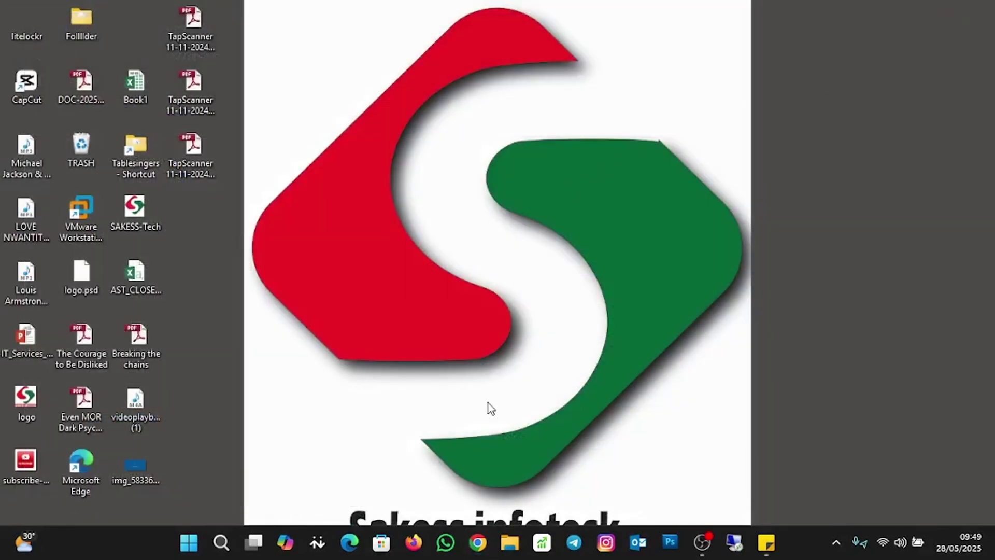
click(511, 553)
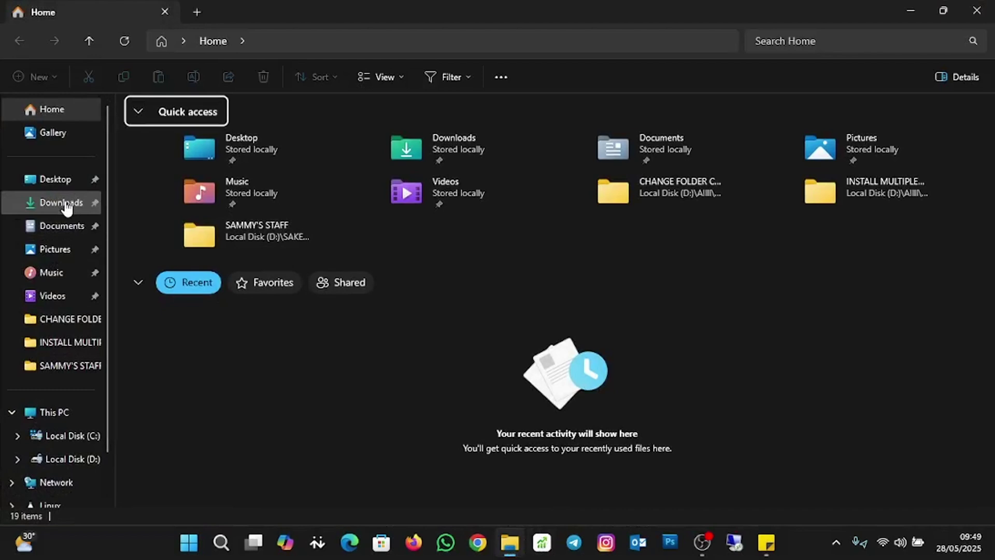
click(72, 203)
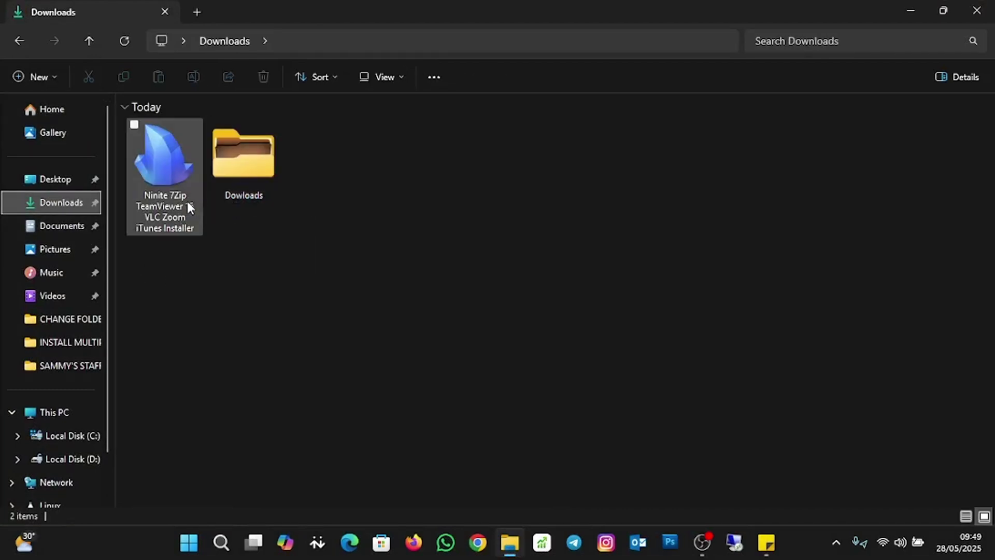
double_click(166, 183)
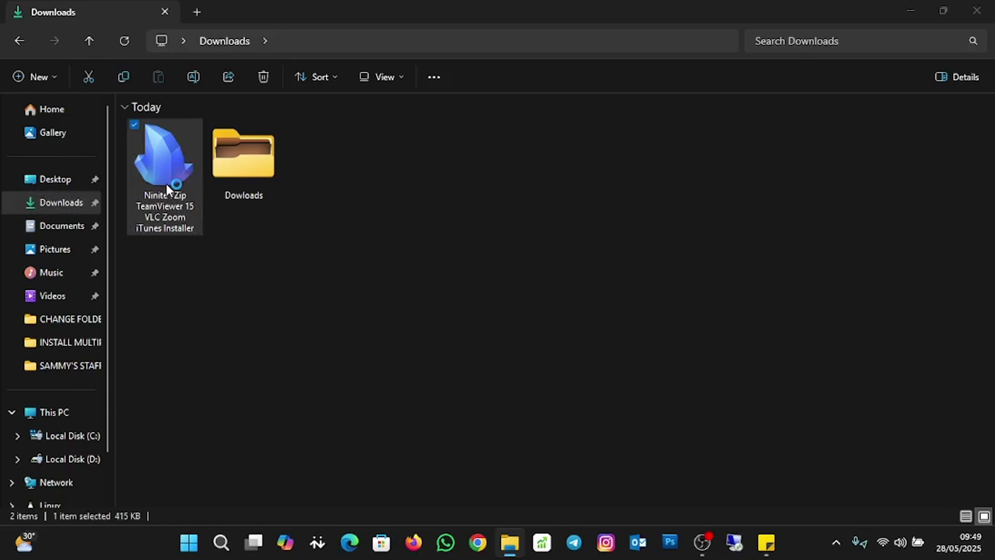
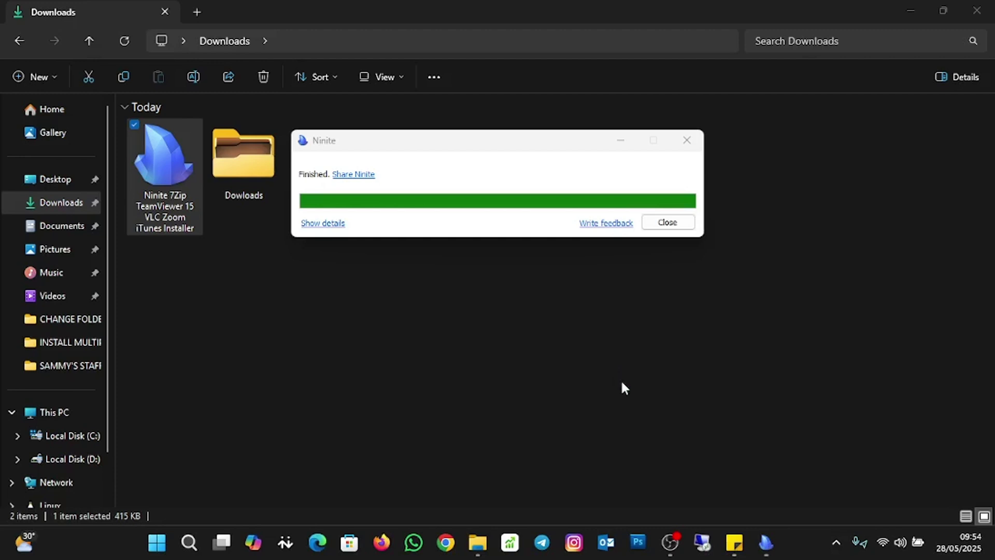
click(698, 141)
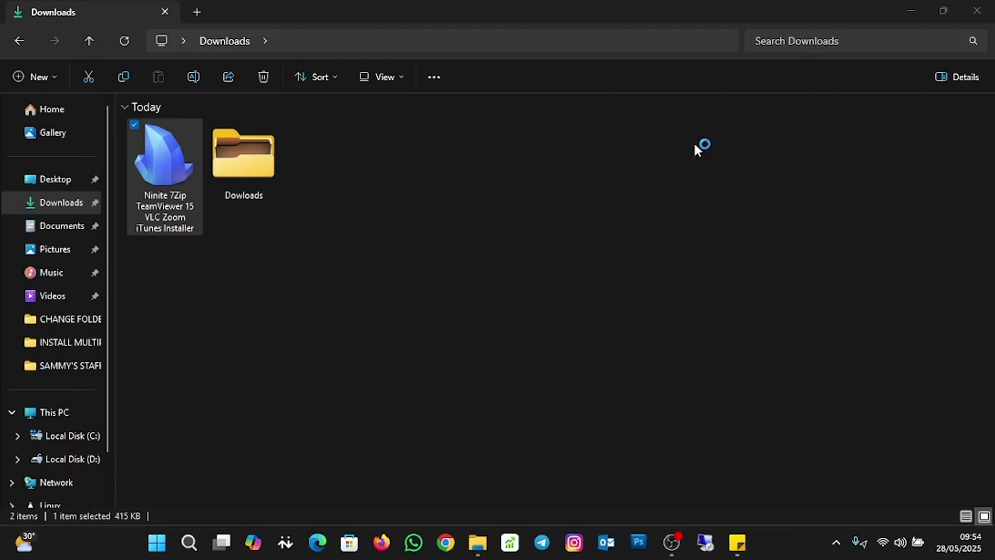
click(977, 11)
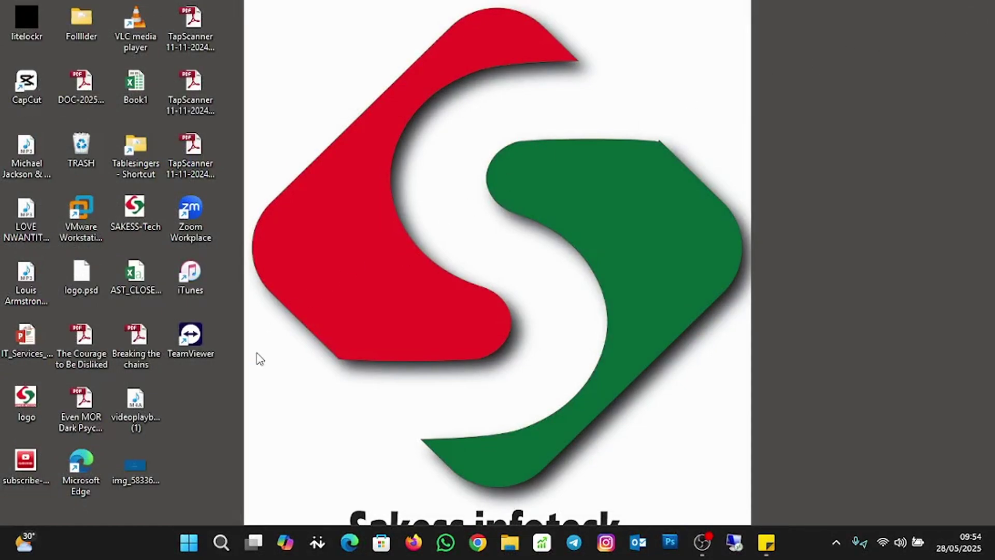
Step: Check the desktop shortcuts for TeamViewer, iTunes, Zoom Workplace and VLC media player
click(204, 340)
click(208, 283)
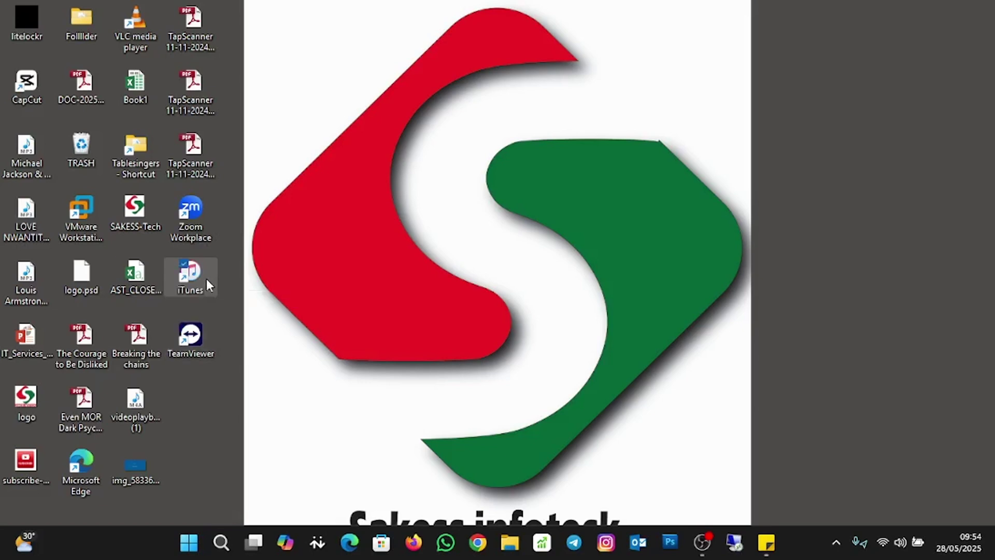
click(205, 218)
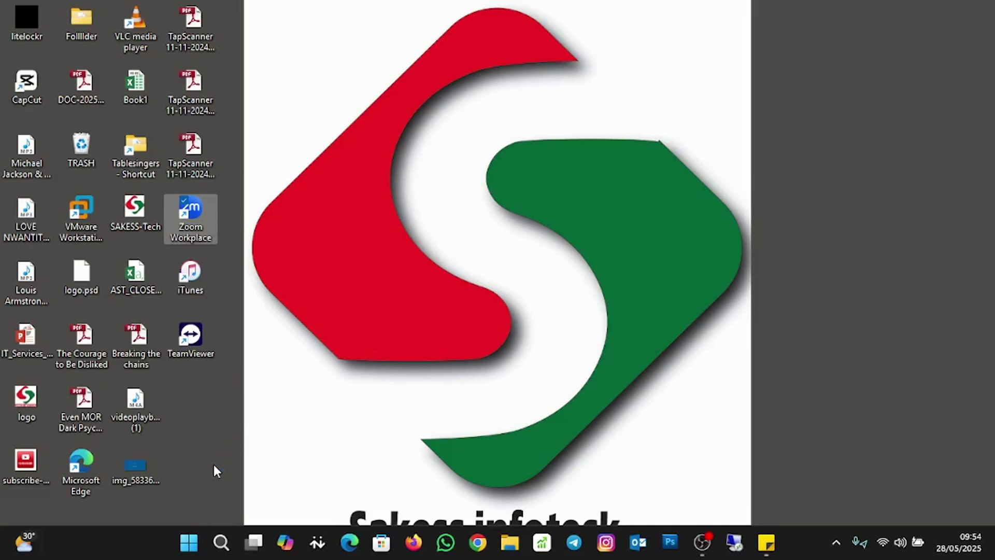
click(146, 41)
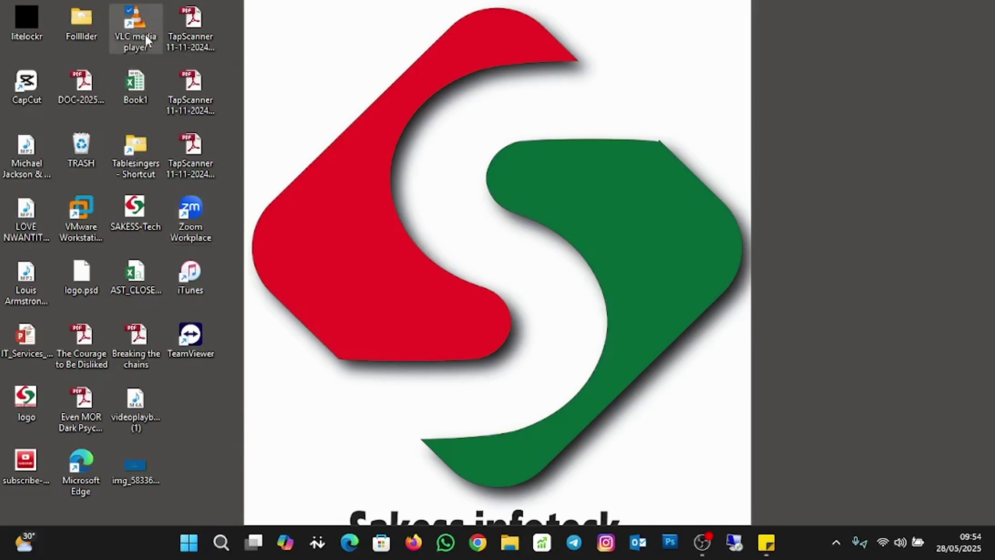
Step: Open Programs and Features in Control Panel and check the installed programs list for VLC media player, TeamViewer and 7-Zip
click(220, 543)
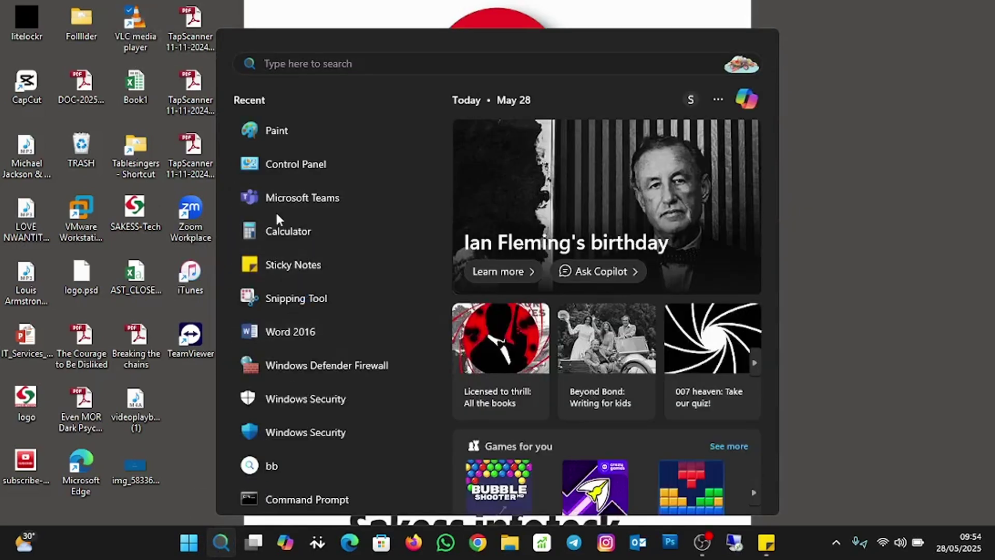
click(310, 166)
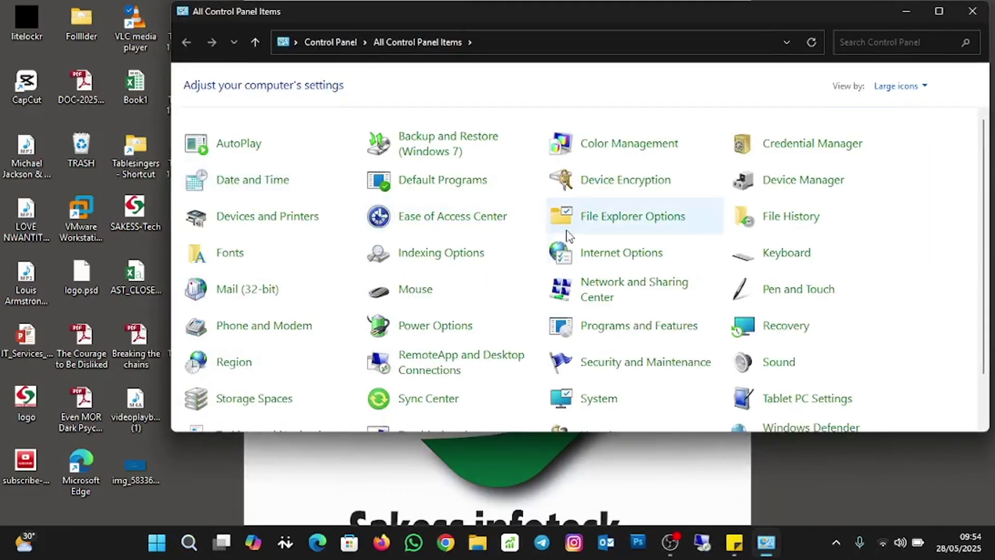
click(649, 327)
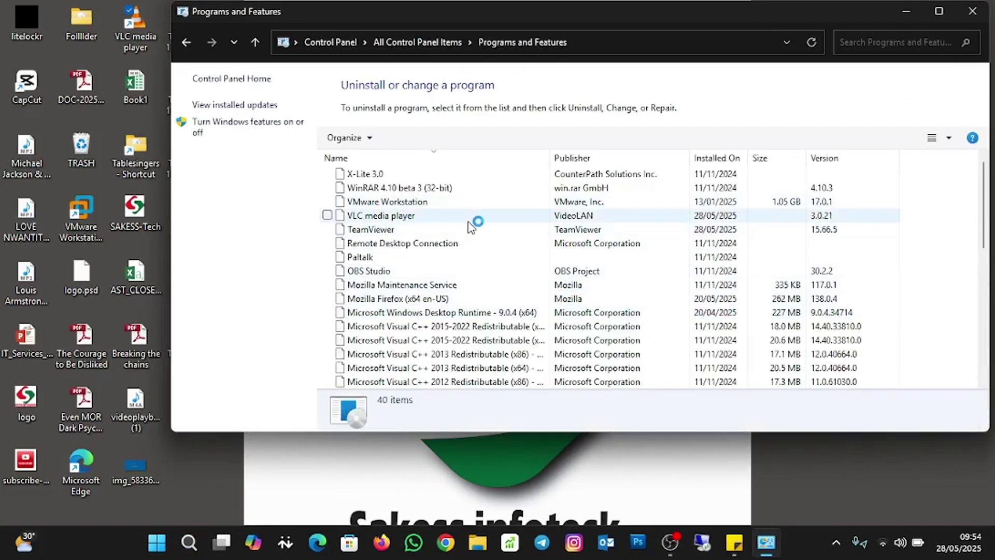
click(419, 216)
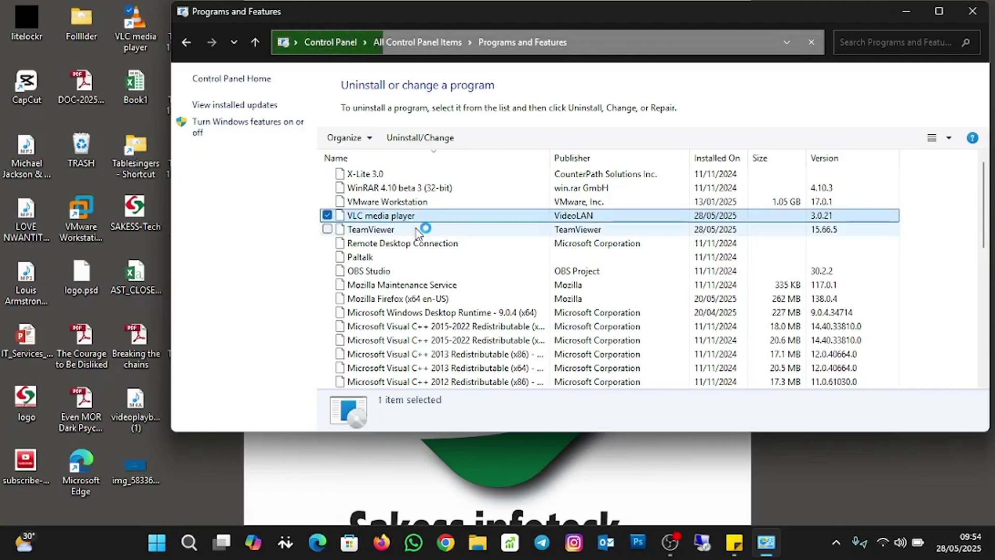
click(420, 231)
scroll(467, 282, down, 8)
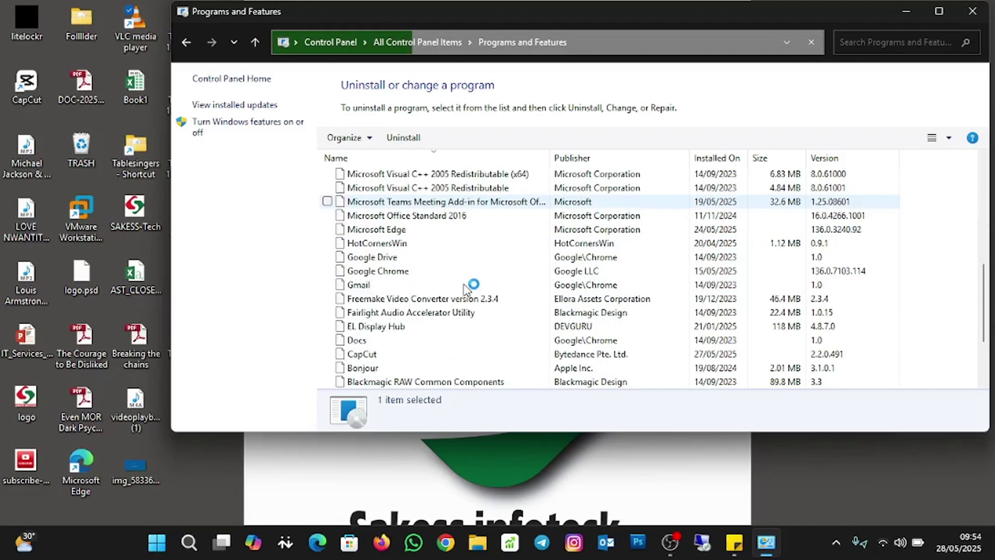
scroll(467, 288, down, 3)
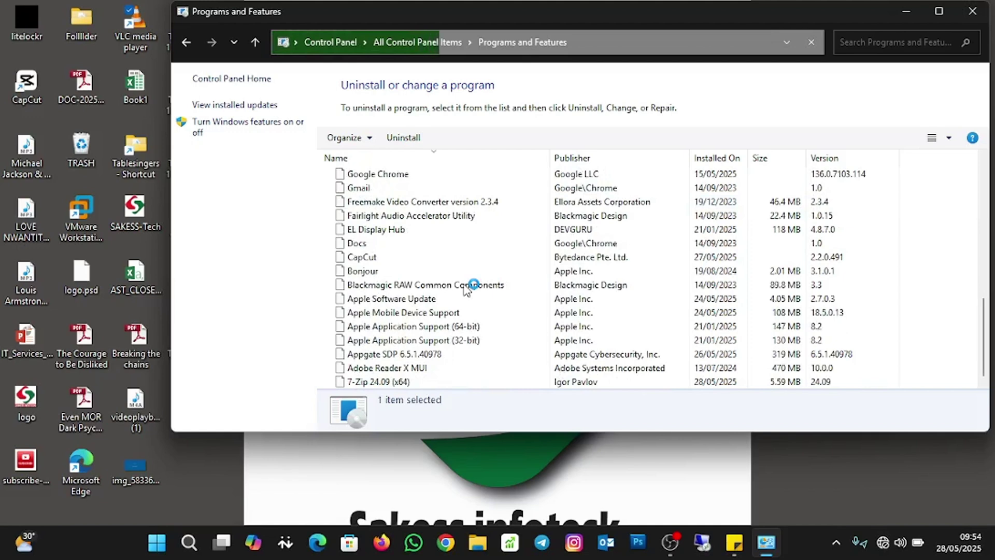
Step: Check the 7-Zip and iTunes entries in the installed programs list, and close Programs and Features
click(425, 382)
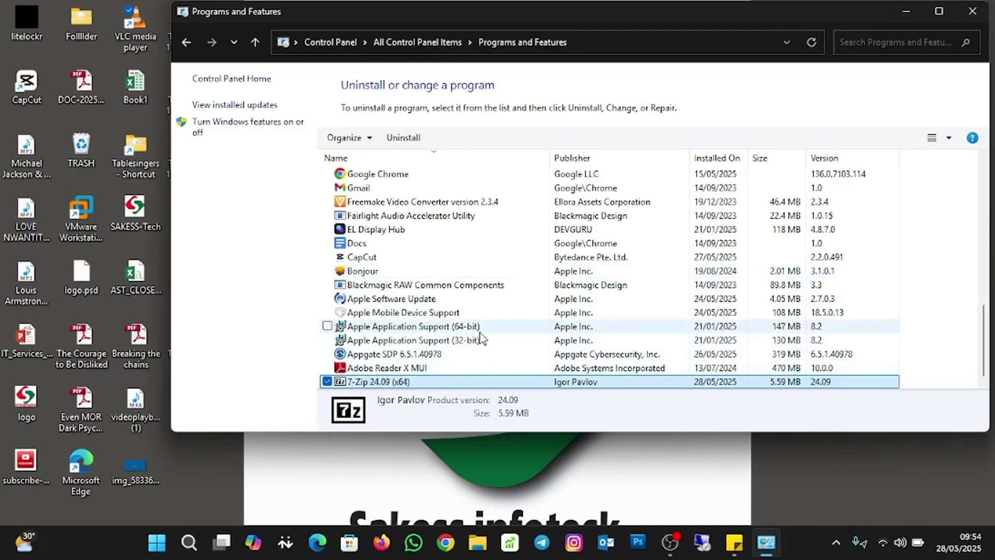
scroll(473, 327, up, 2)
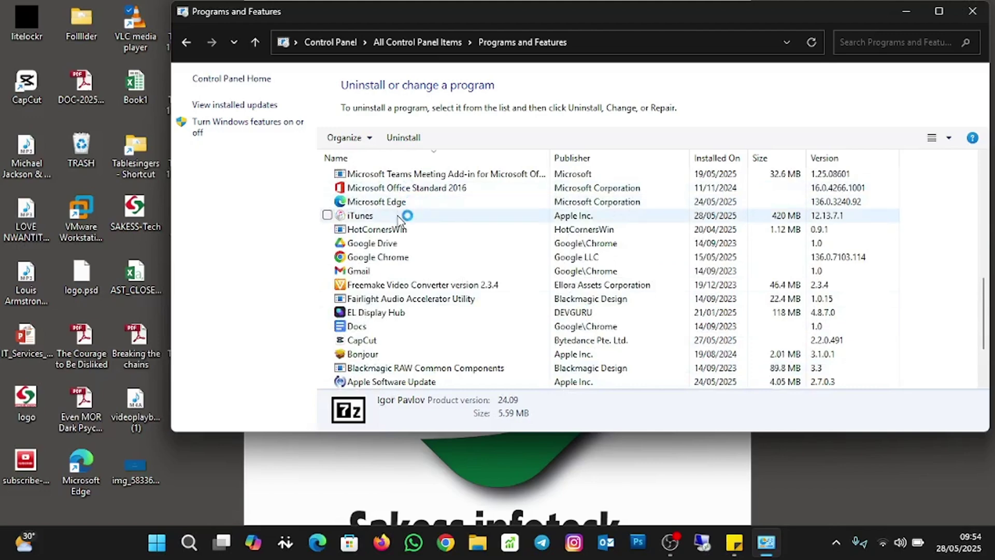
click(404, 216)
click(970, 11)
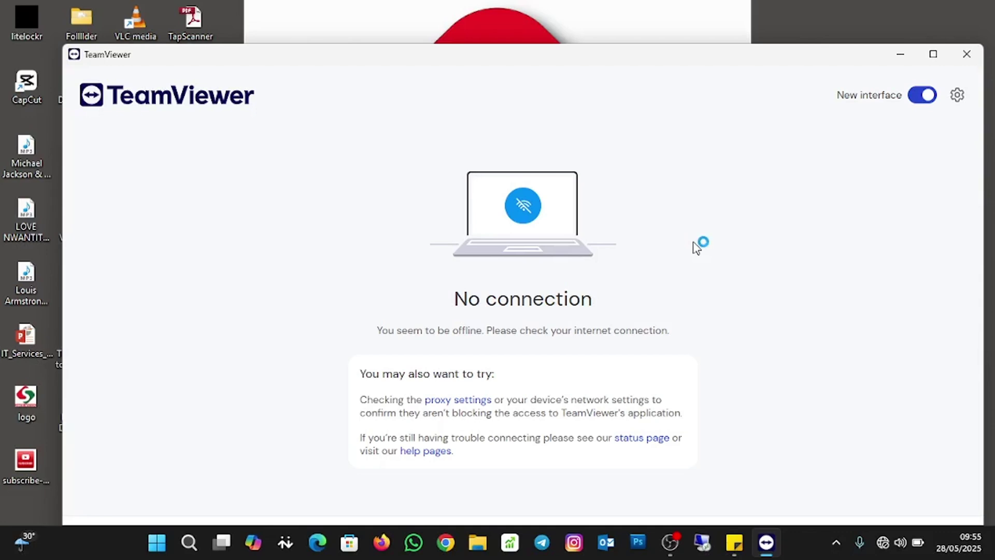
Step: Check the computer's Wi-Fi connection while TeamViewer is open, and close the TeamViewer window
click(888, 540)
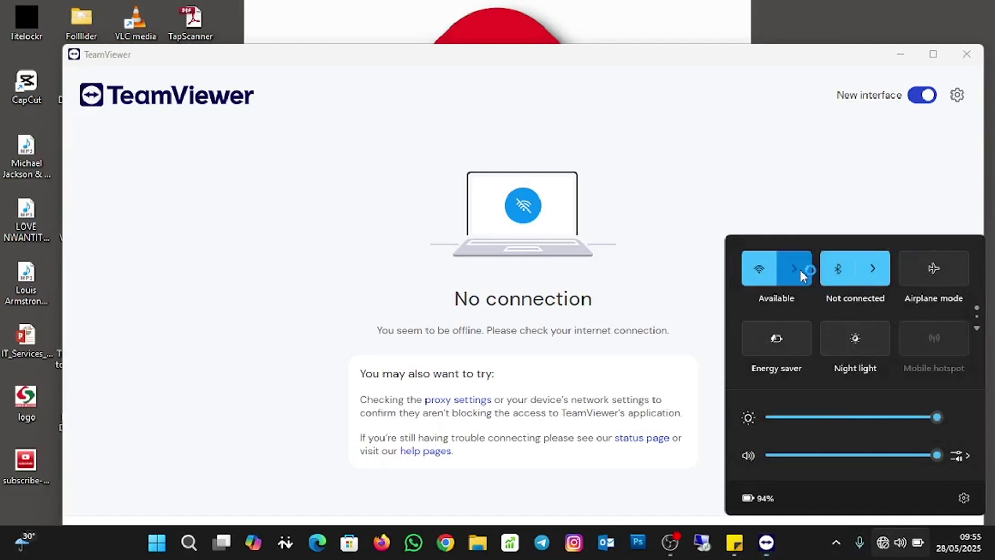
click(800, 268)
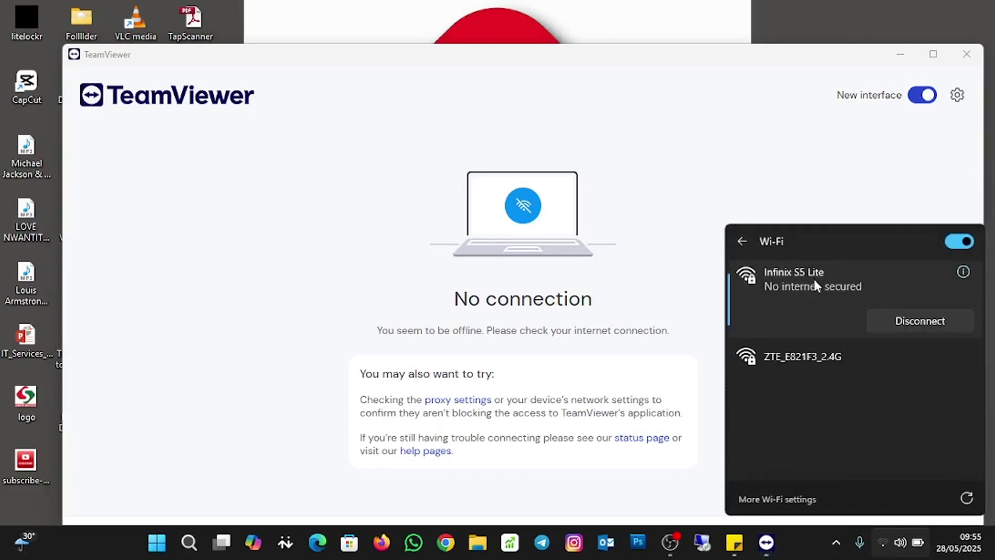
key(Escape)
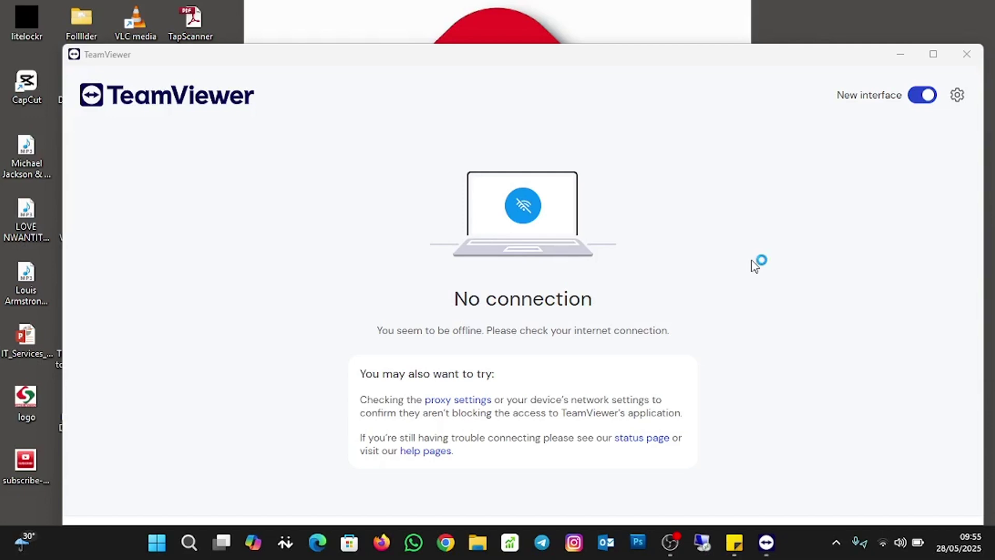
click(975, 52)
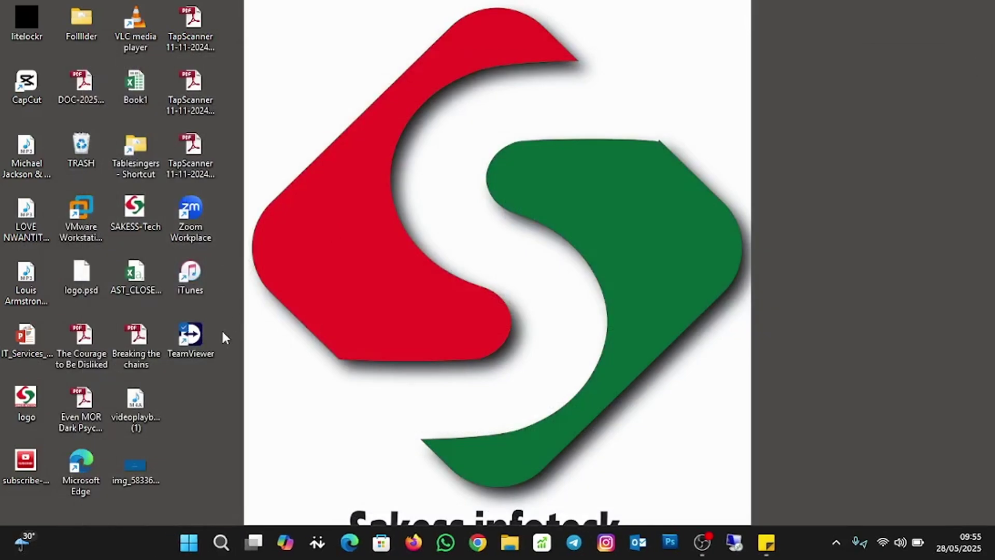
Step: Relaunch TeamViewer from the desktop to test it, dismissing its browser page and What's new window, and close it
double_click(202, 358)
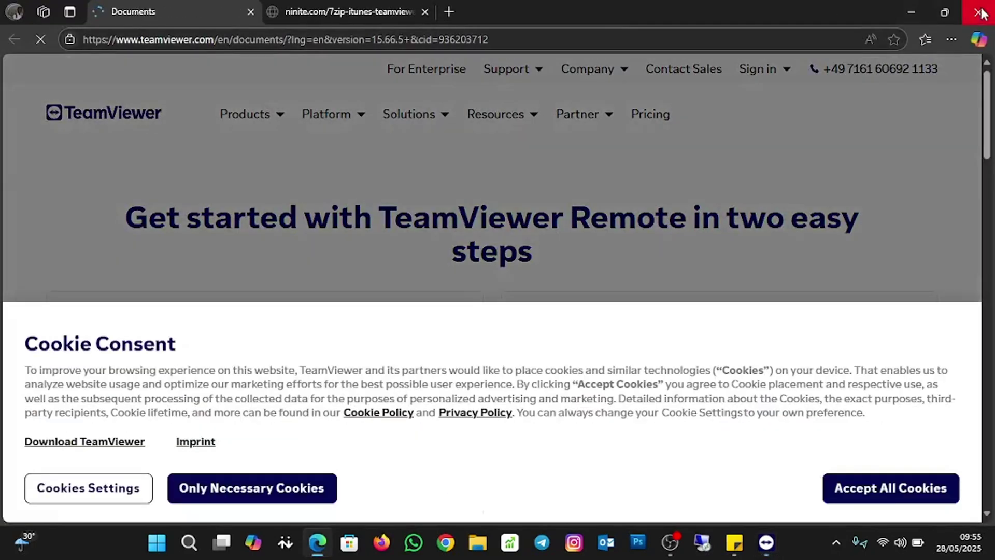
click(978, 11)
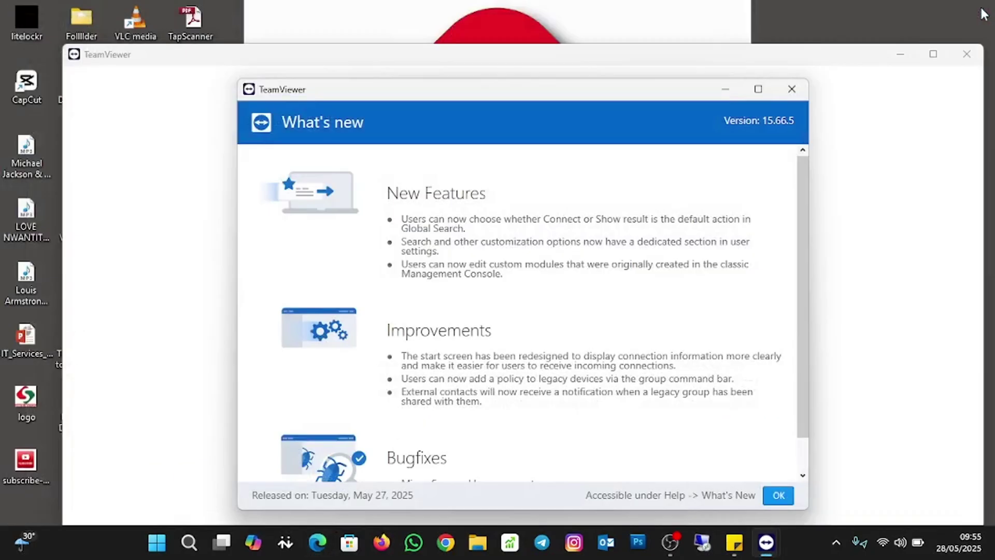
key(Return)
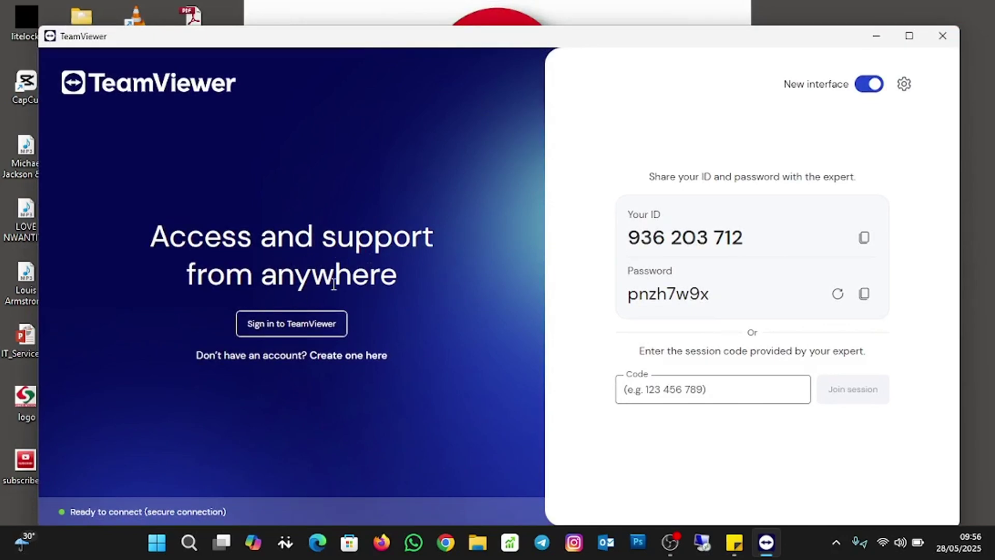
click(943, 36)
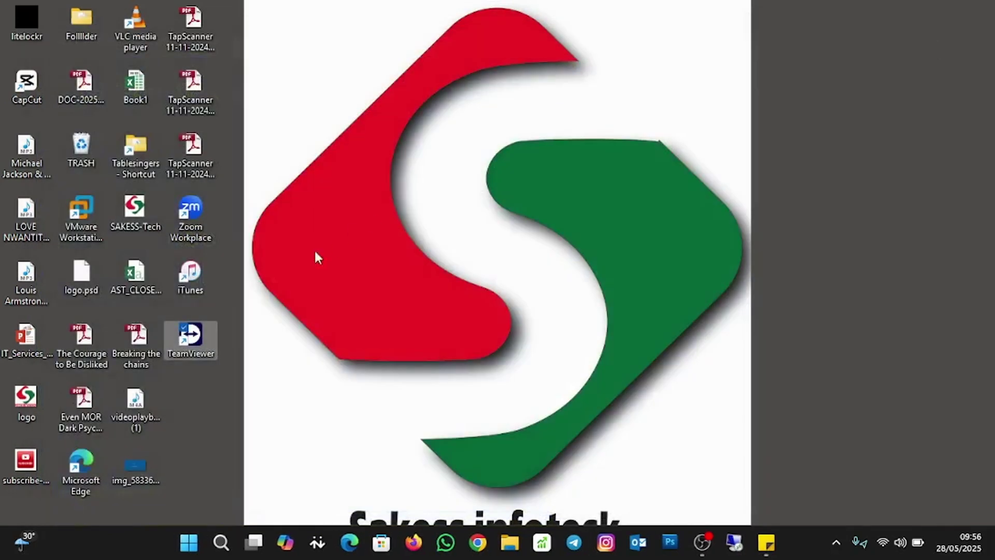
Step: Launch iTunes and Zoom Workplace from the desktop to test that they open, closing each one
click(204, 272)
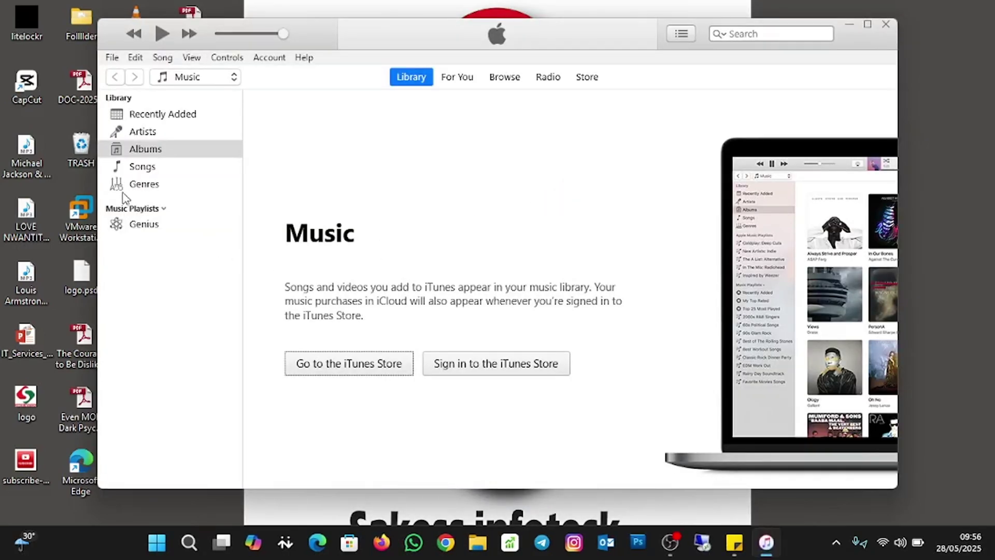
click(886, 25)
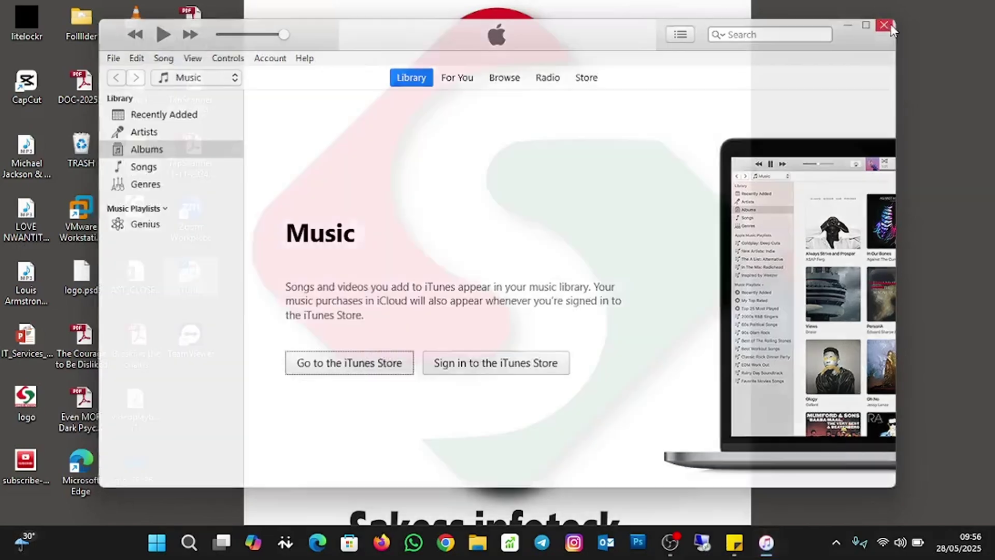
double_click(202, 231)
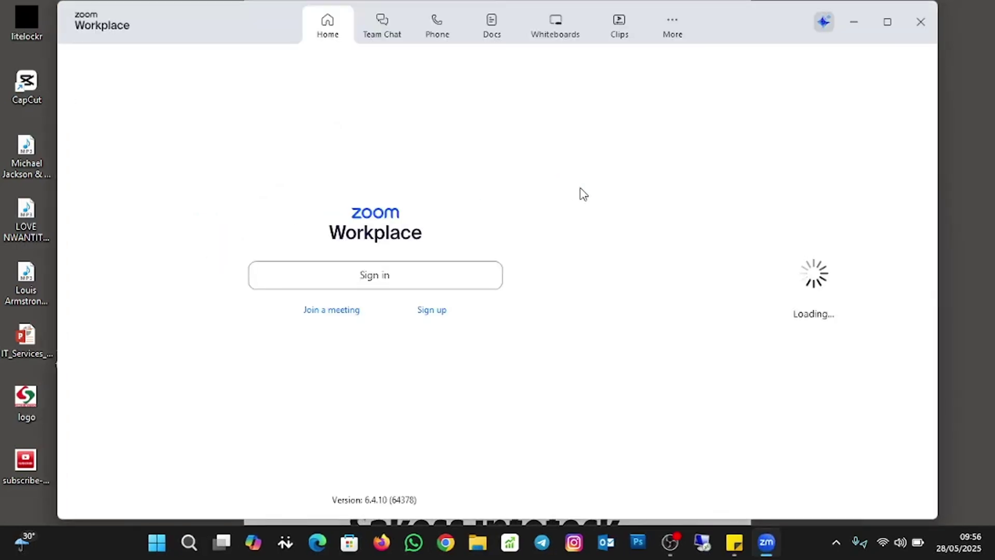
click(922, 27)
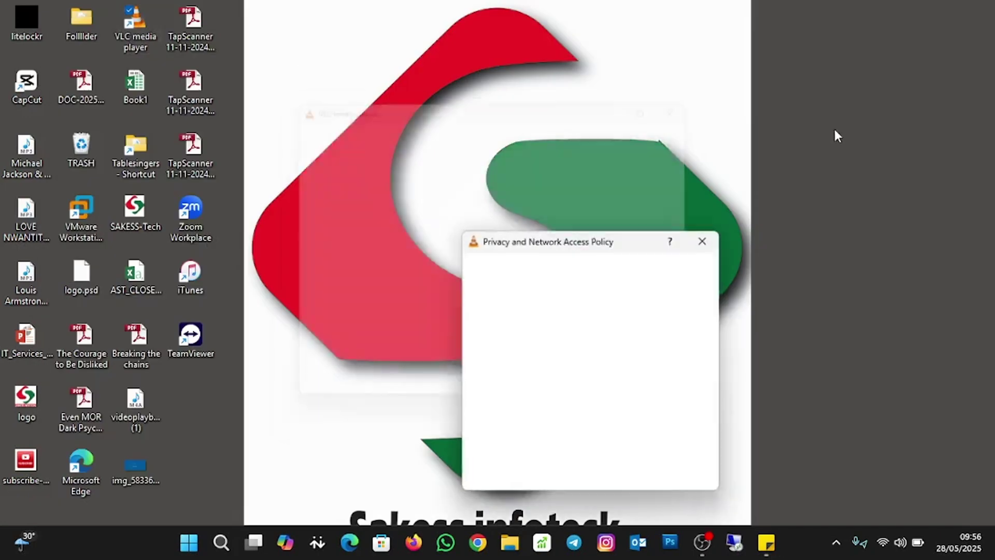
Step: Accept VLC media player's privacy and network access policy with metadata access and update checks enabled, and close the player
click(708, 480)
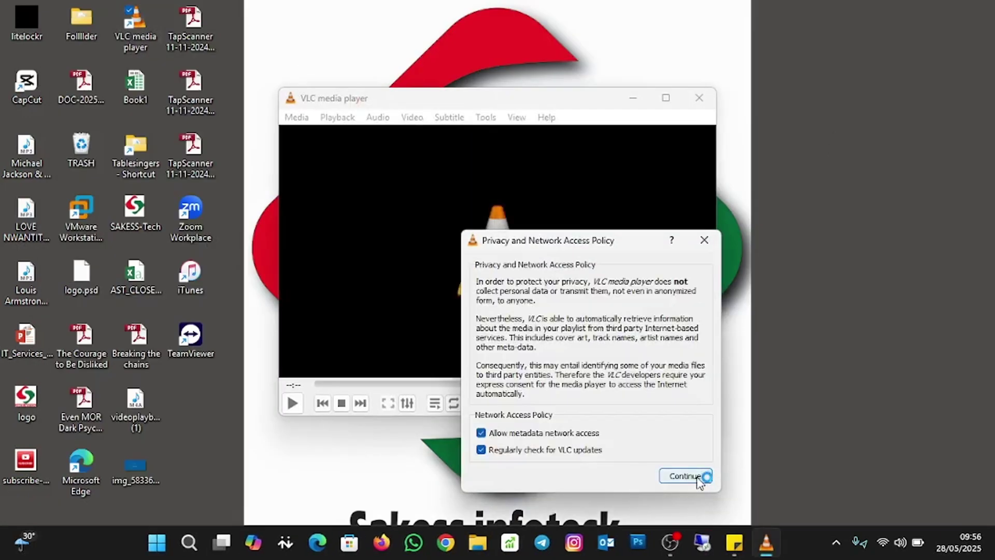
click(701, 99)
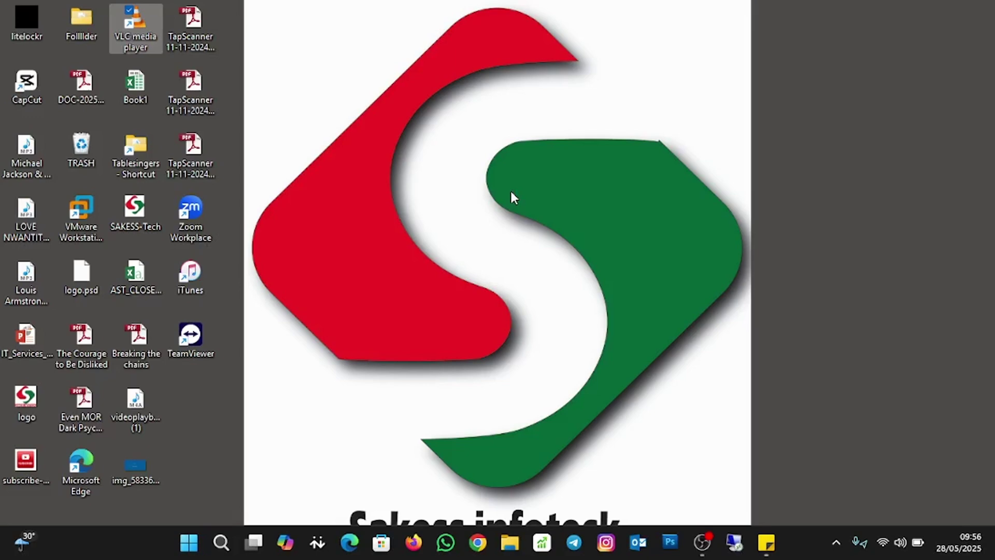
Step: Run the Ninite installer from the Downloads folder again to update the apps, and close the installer and File Explorer
click(510, 545)
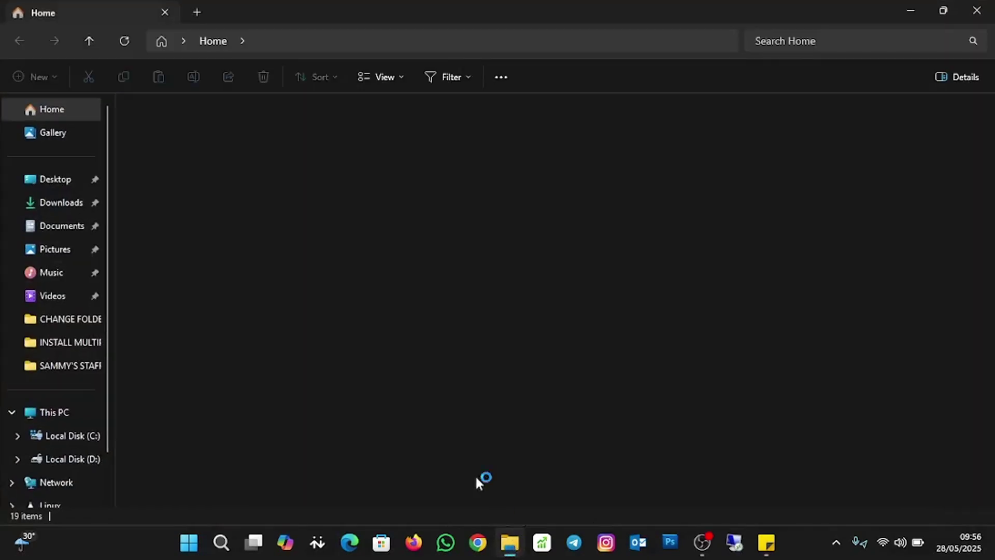
click(60, 202)
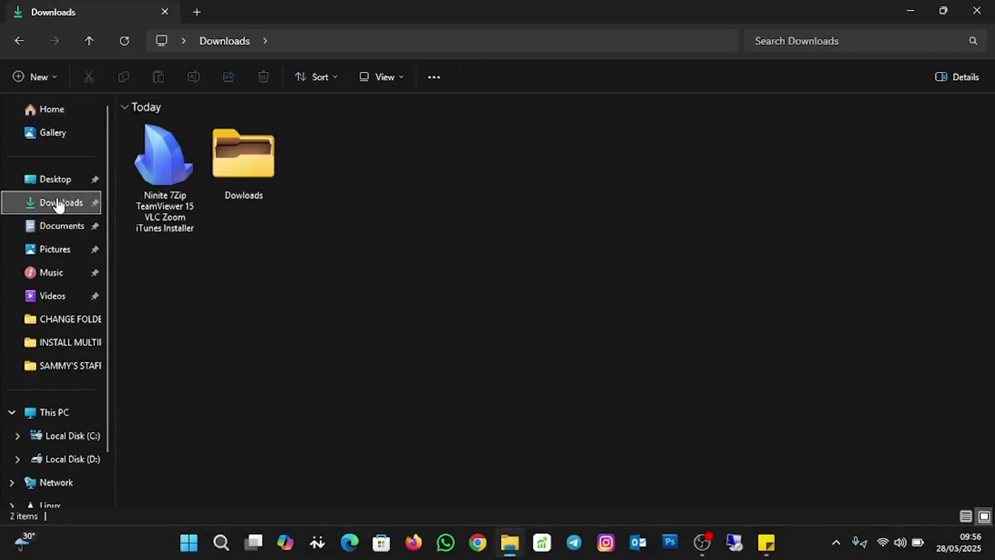
double_click(169, 203)
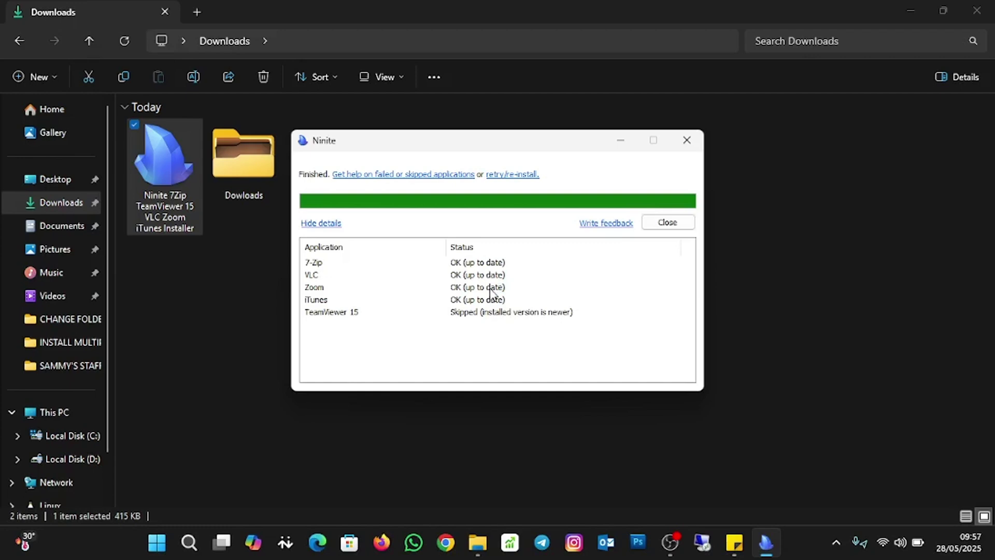
click(688, 140)
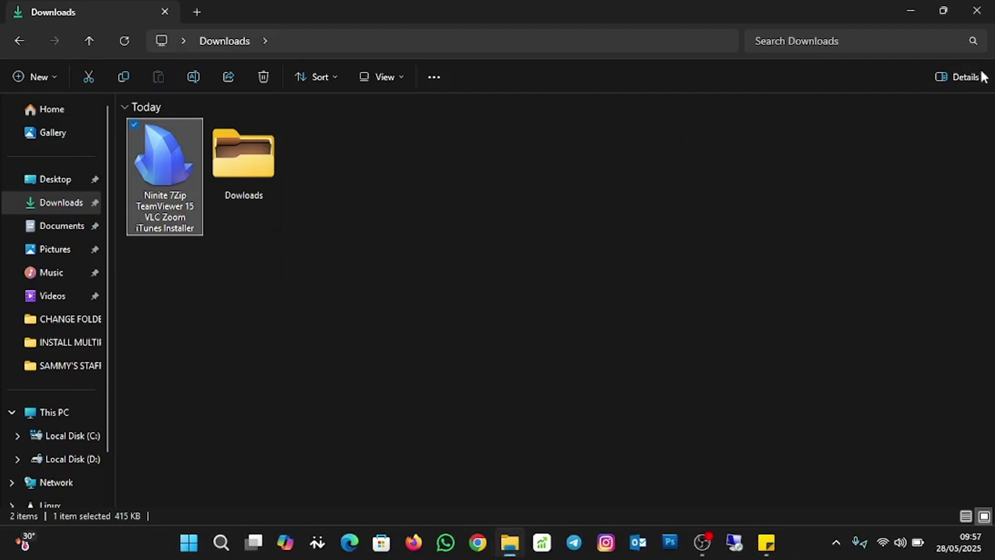
click(977, 10)
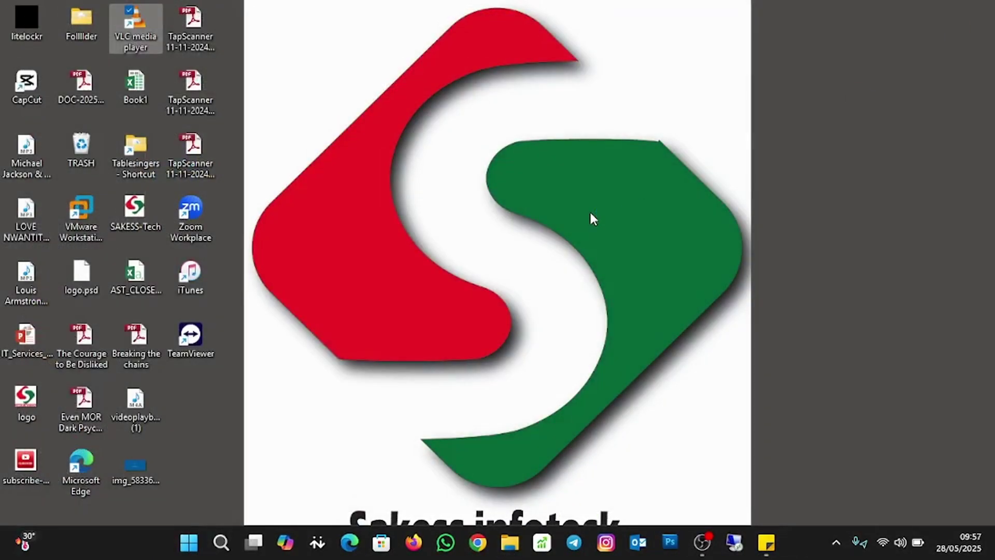